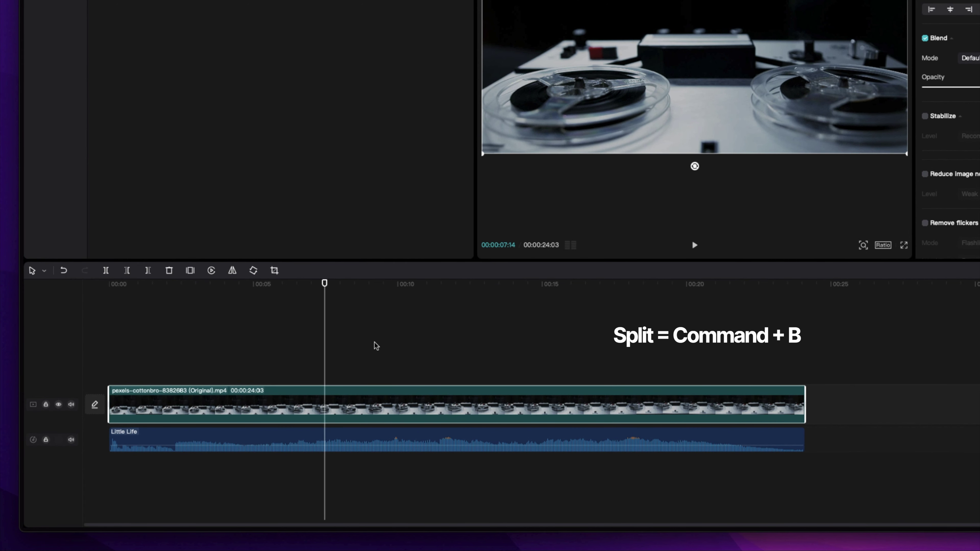
# - Split the video clip at 00:00:07:14 and trim away the start of the second part up to about the 10.5-second mark
pyautogui.press('super+b')
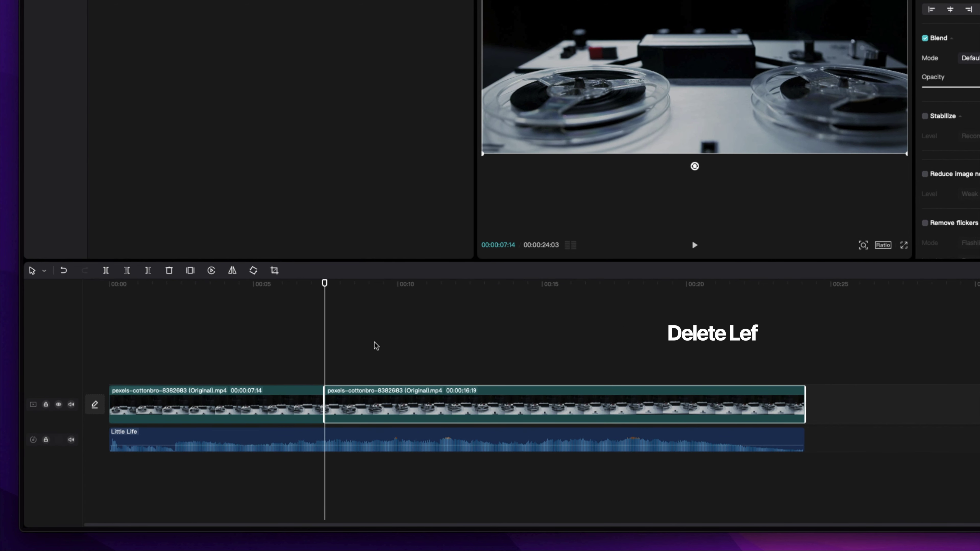
pyautogui.click(414, 286)
pyautogui.press('q')
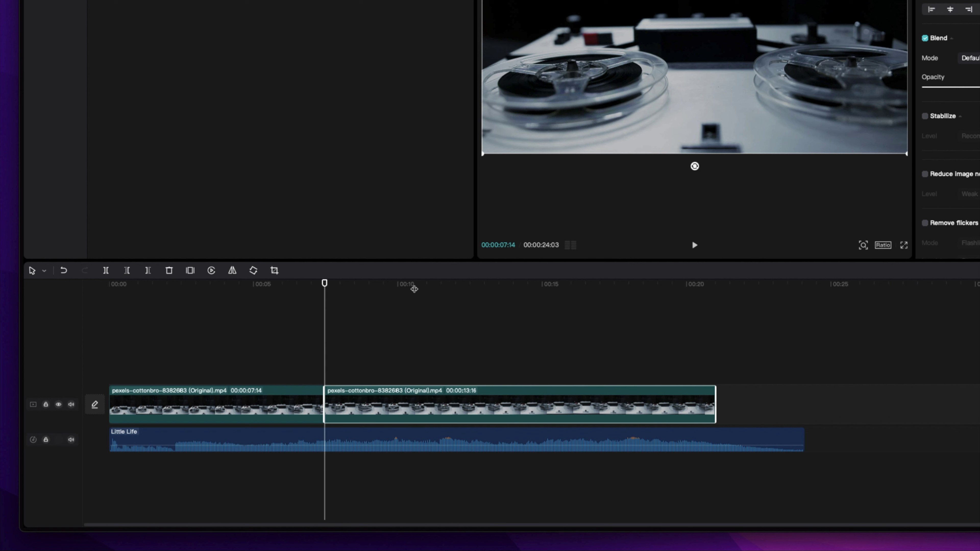
# - Trim off everything in the second video clip after 00:00:18:13
pyautogui.click(641, 287)
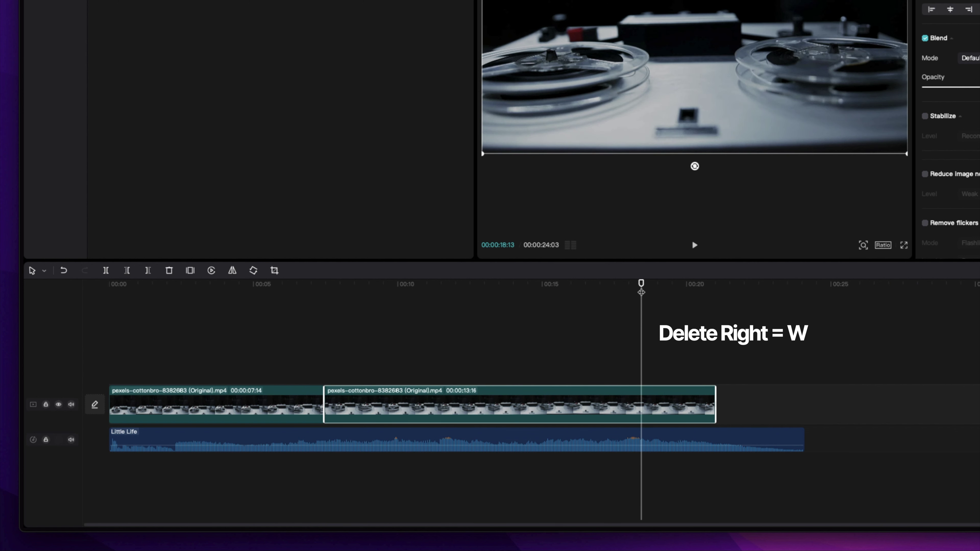
pyautogui.press('w')
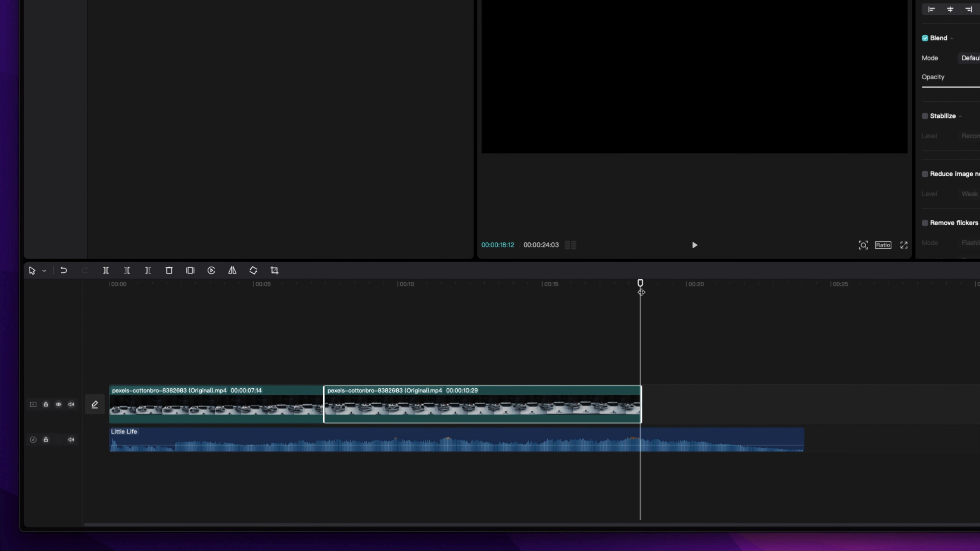
# - Step the playhead frame by frame backward and forward near the end of the second clip, stopping at 00:00:17:24
pyautogui.press('Left')
pyautogui.press('Right')
pyautogui.press('Right')
pyautogui.press('Right')
pyautogui.press('Right')
pyautogui.press('Right')
pyautogui.press('Right')
pyautogui.press('Right')
pyautogui.press('Right')
pyautogui.press('Right')
pyautogui.press('Right')
pyautogui.press('Right')
pyautogui.press('Right')
pyautogui.press('Right')
pyautogui.press('Right')
pyautogui.press('Right')
pyautogui.press('Right')
pyautogui.press('Right')
pyautogui.press('Right')
pyautogui.press('Right')
pyautogui.press('Right')
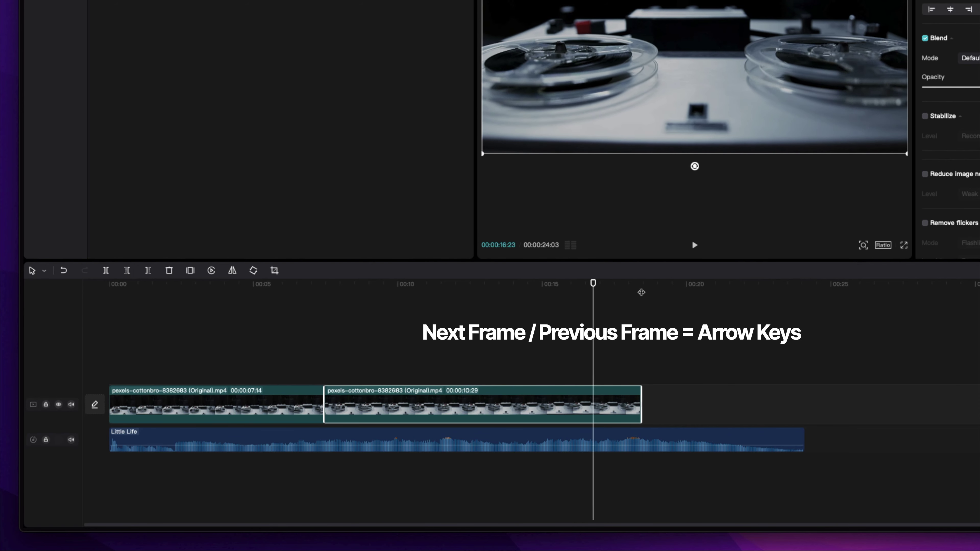
# - Lower the volume of the Little Life audio clip to -6.4 dB
pyautogui.click(708, 432)
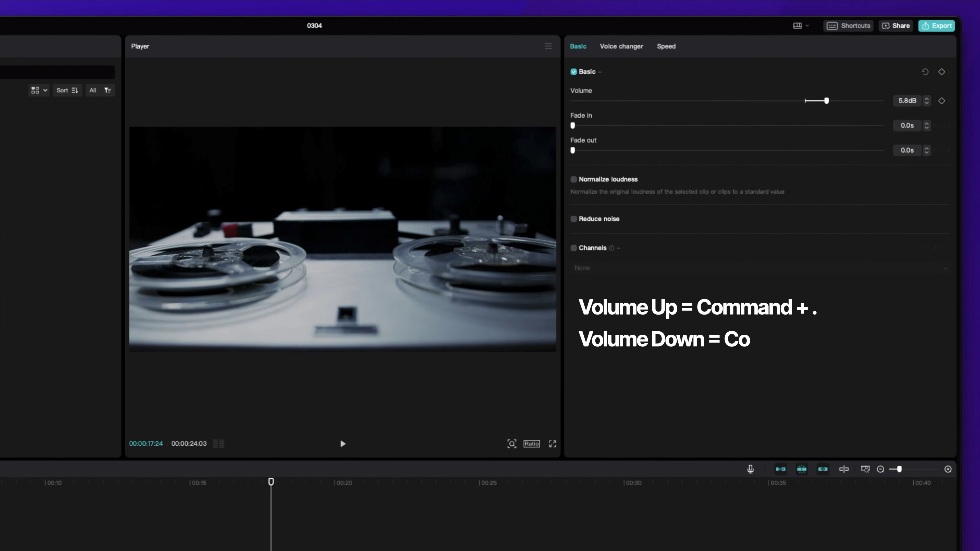
pyautogui.press('super+comma')
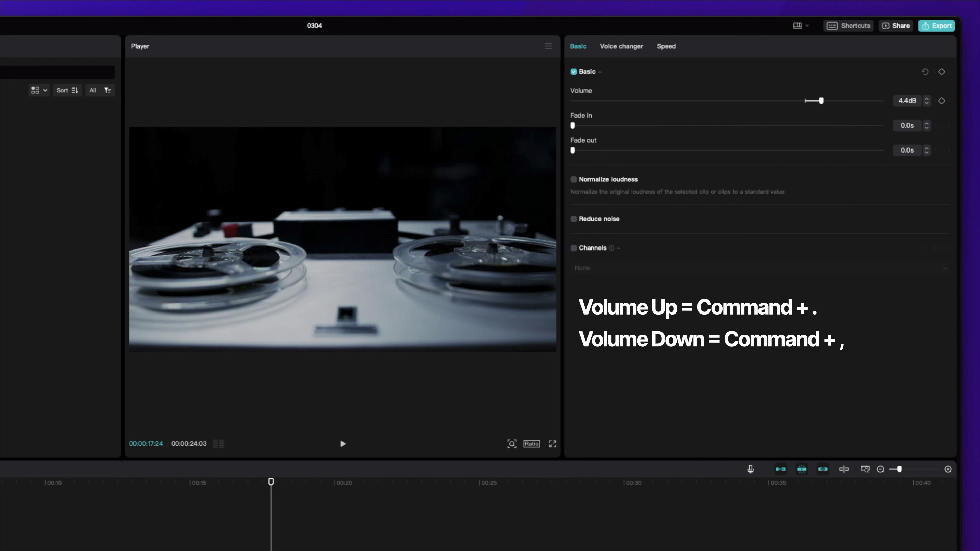
pyautogui.press('super+comma')
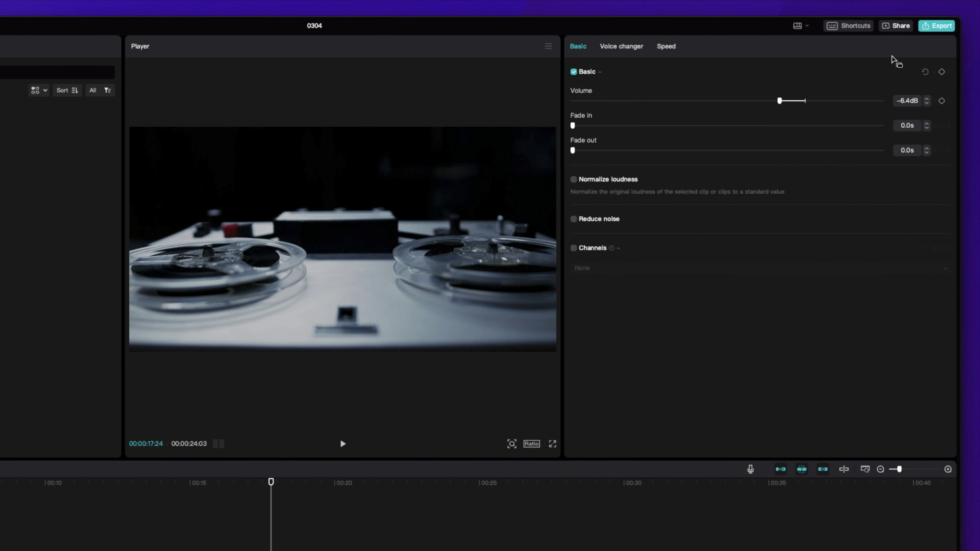
# - Change the timeline shortcut for Split mode to Z and save the shortcut set
pyautogui.click(868, 26)
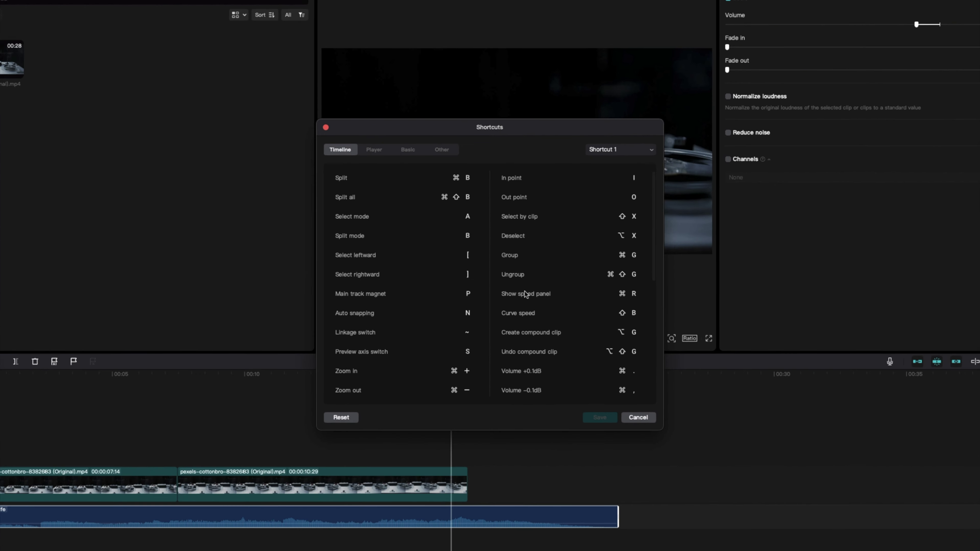
pyautogui.scroll(-5, 517, 289)
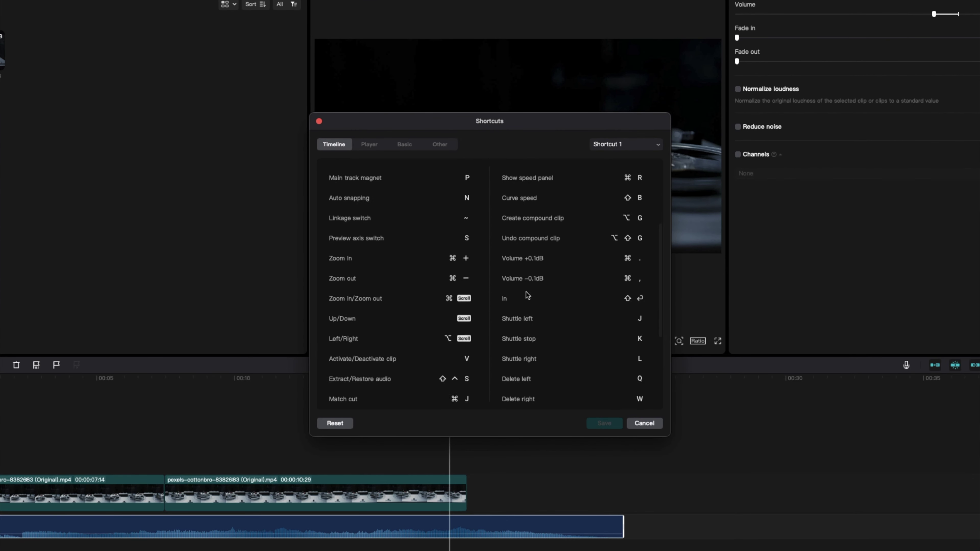
pyautogui.scroll(5, 527, 294)
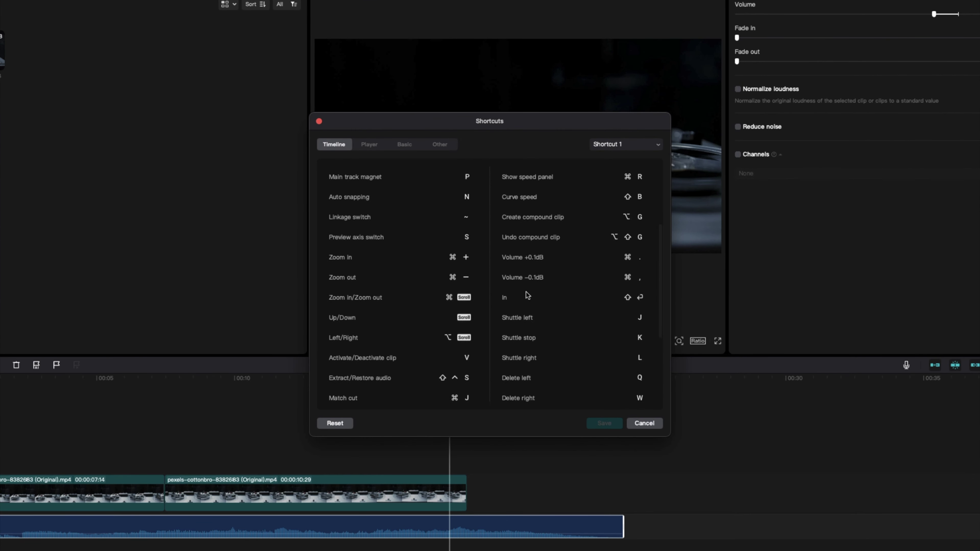
pyautogui.scroll(2, 527, 294)
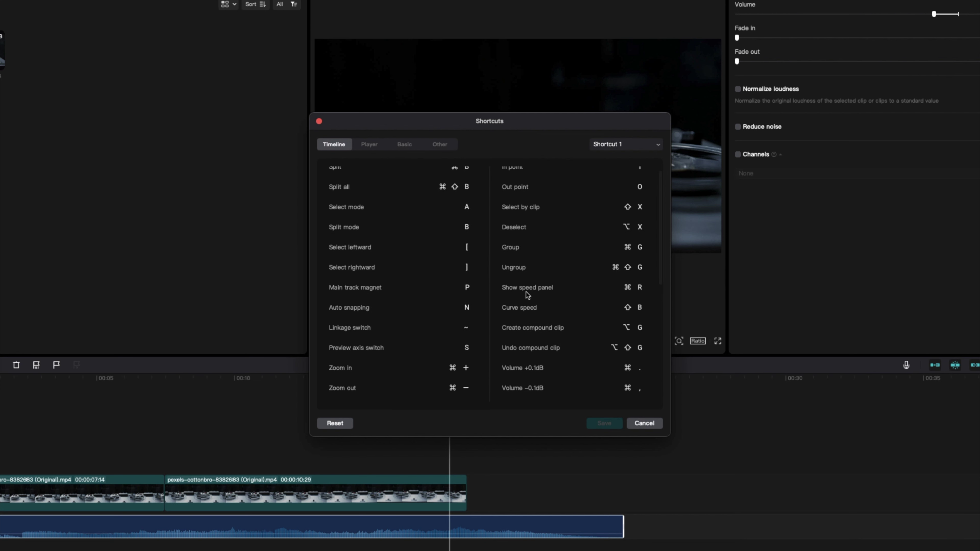
pyautogui.click(466, 228)
pyautogui.press('z')
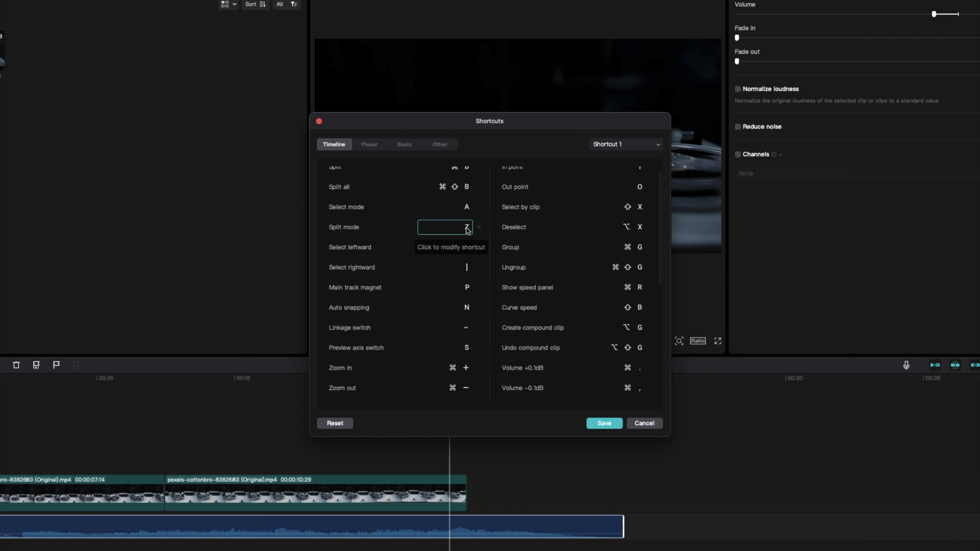
pyautogui.click(611, 425)
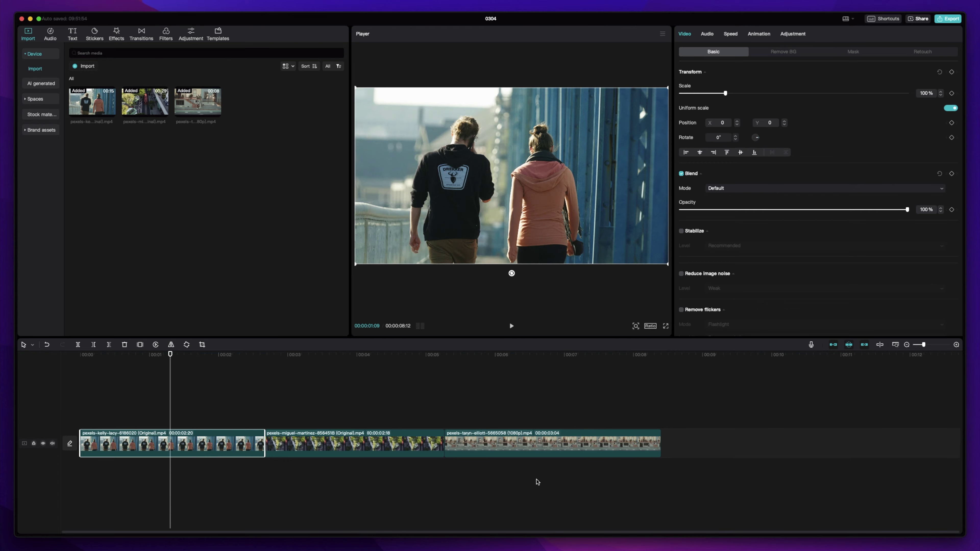
# - Preview the three-clip sequence, and add a custom adjustment layer stretched over all three clips
pyautogui.press('space')
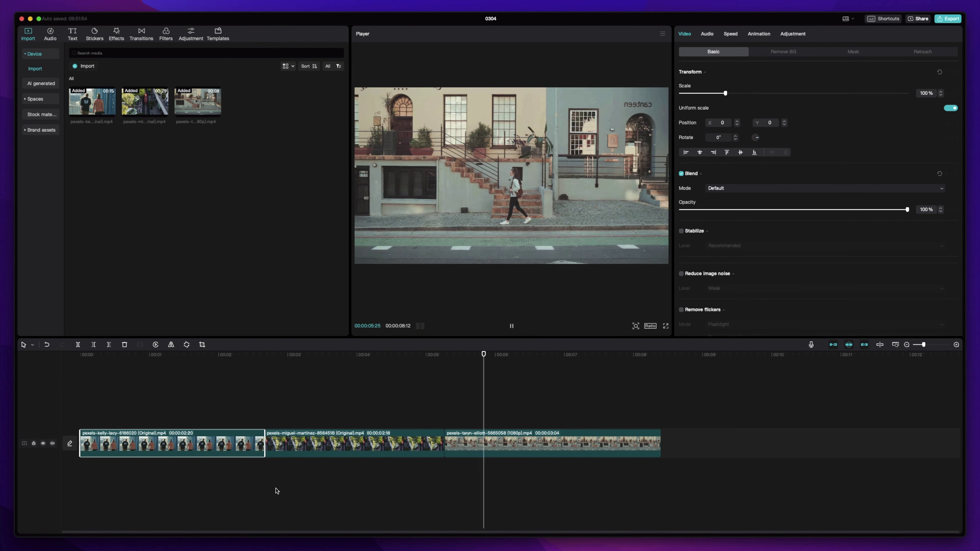
pyautogui.press('space')
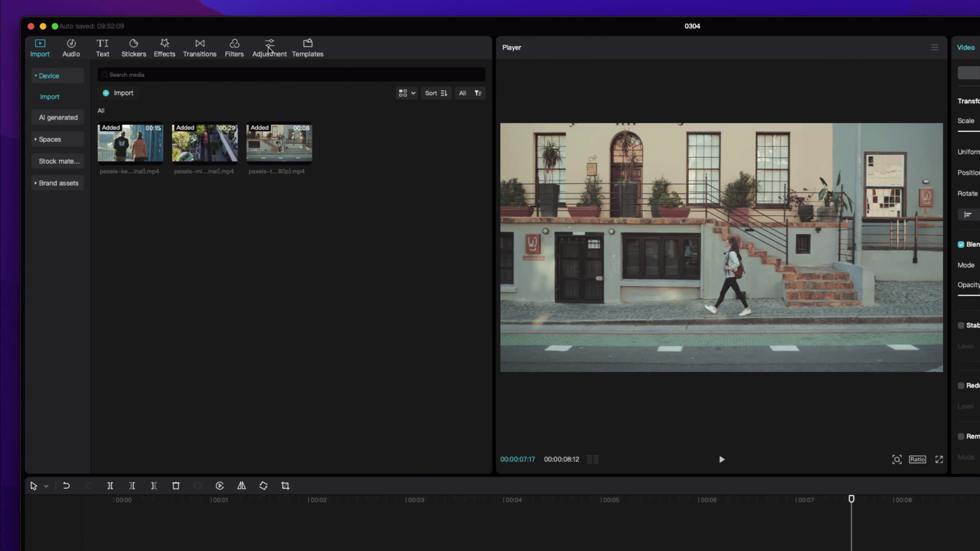
pyautogui.click(252, 46)
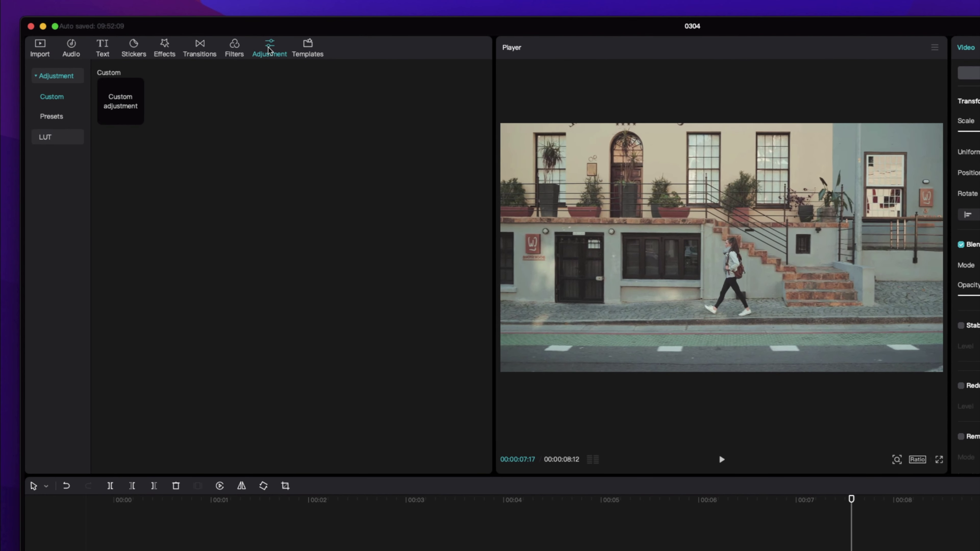
pyautogui.moveTo(127, 106); pyautogui.dragTo(148, 482)
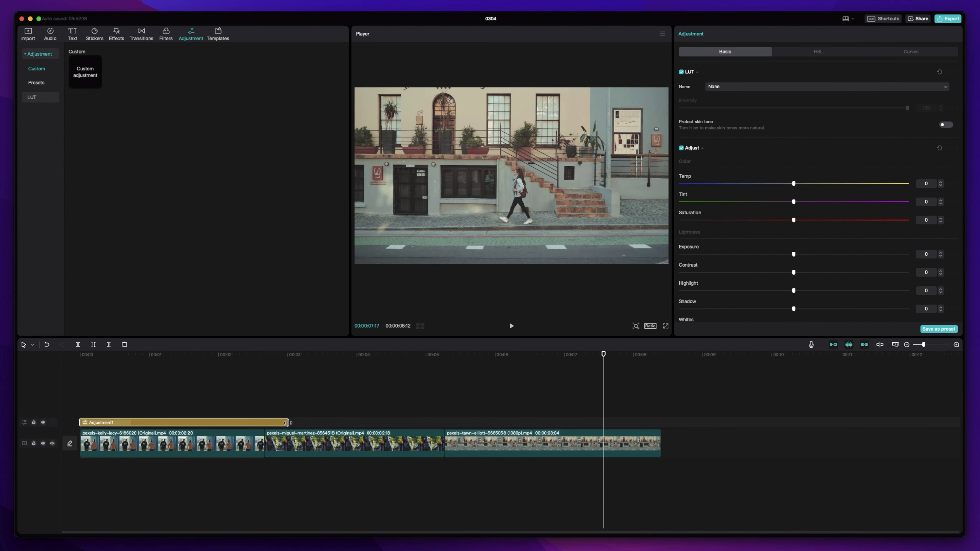
pyautogui.moveTo(288, 422); pyautogui.dragTo(661, 421)
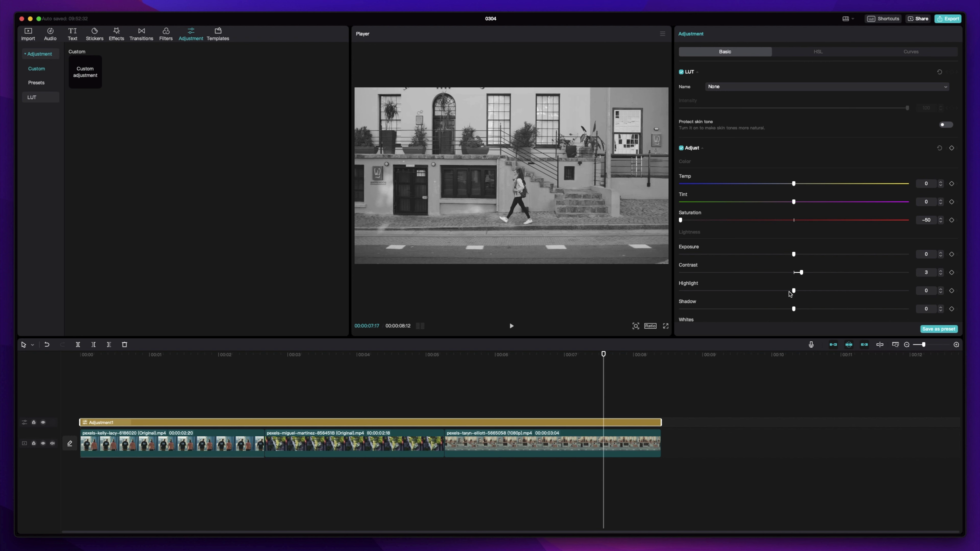
# - Set the adjustment layer's saturation to -50, contrast to 3, highlight to -3, shadow to -6 and blacks to -5, and play the sequence from near its start
pyautogui.scroll(-3, 779, 308)
pyautogui.click(183, 355)
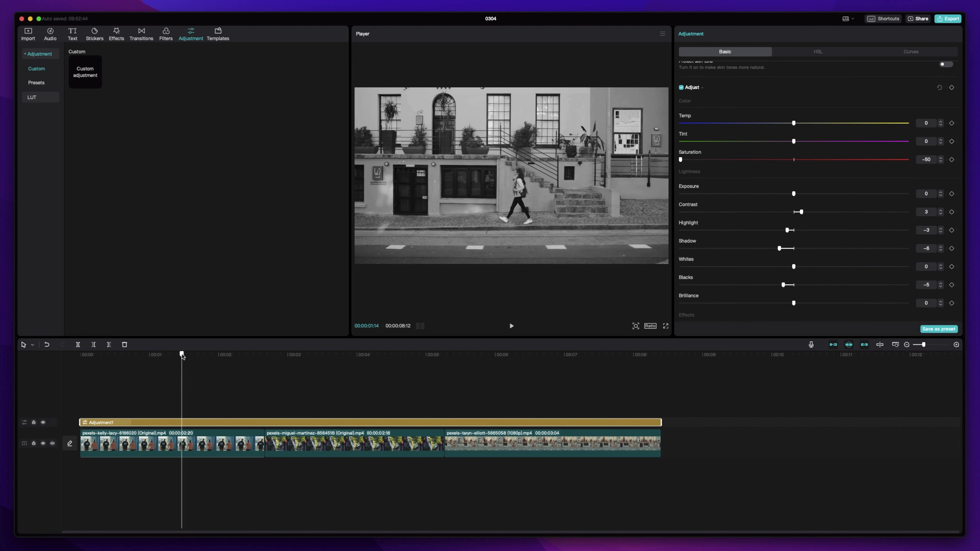
pyautogui.click(109, 356)
pyautogui.press('space')
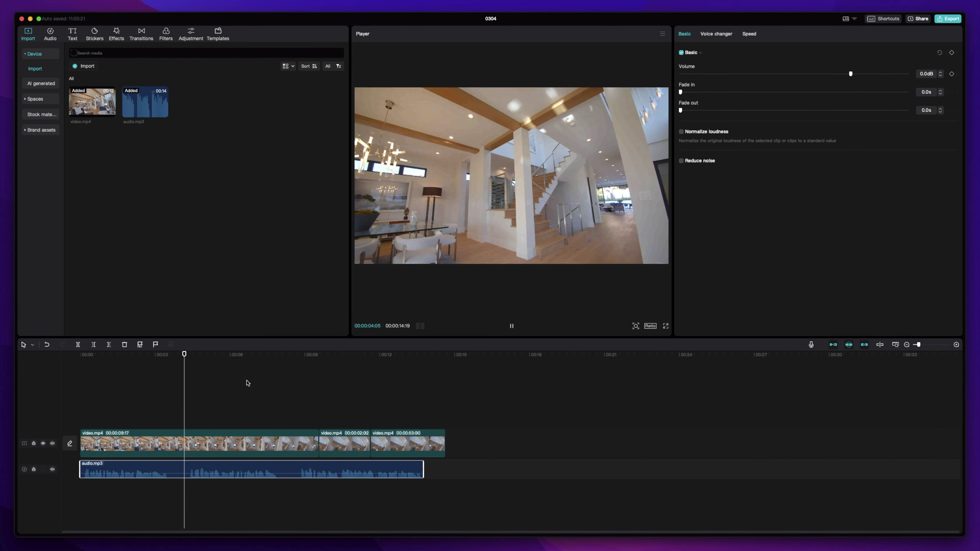
# - Stop playback and generate automatic captions in English for the property tour video
pyautogui.press('space')
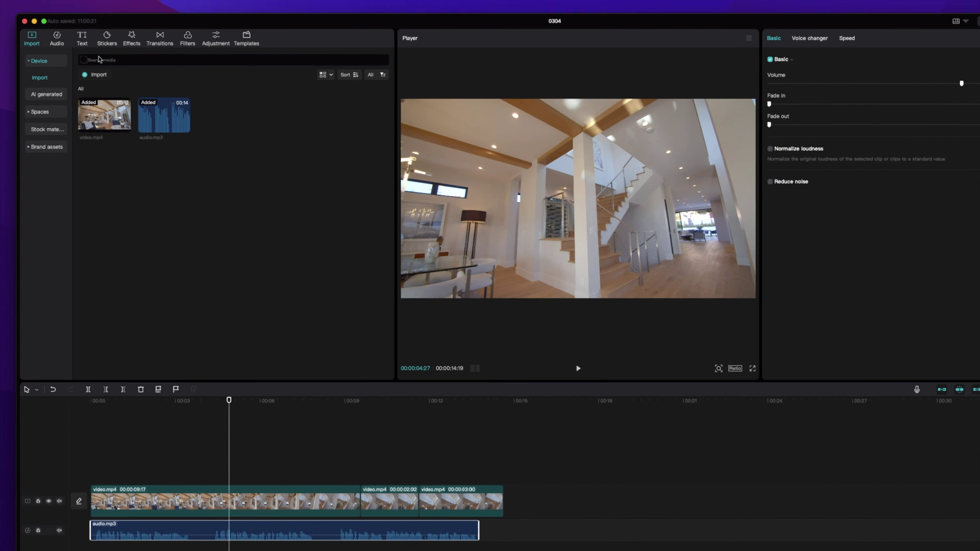
pyautogui.click(73, 32)
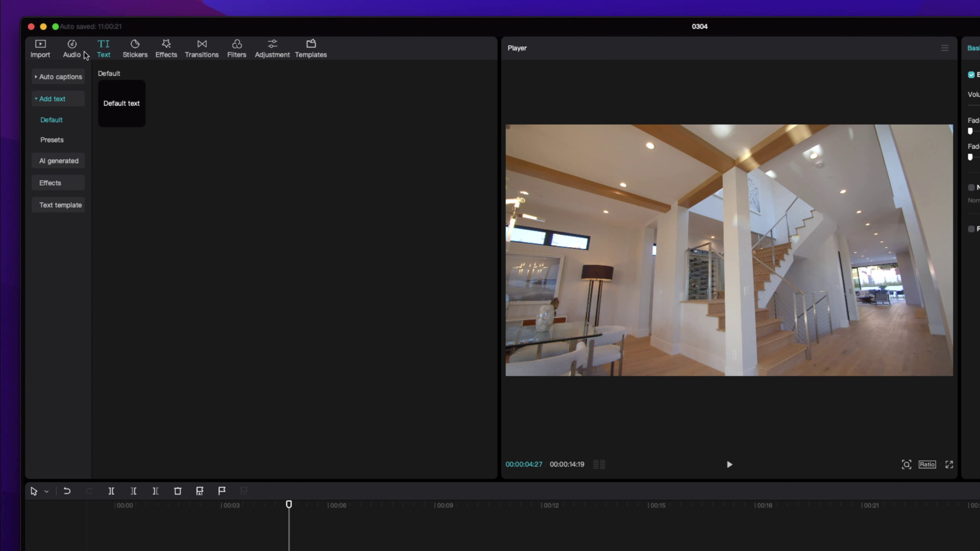
pyautogui.click(46, 78)
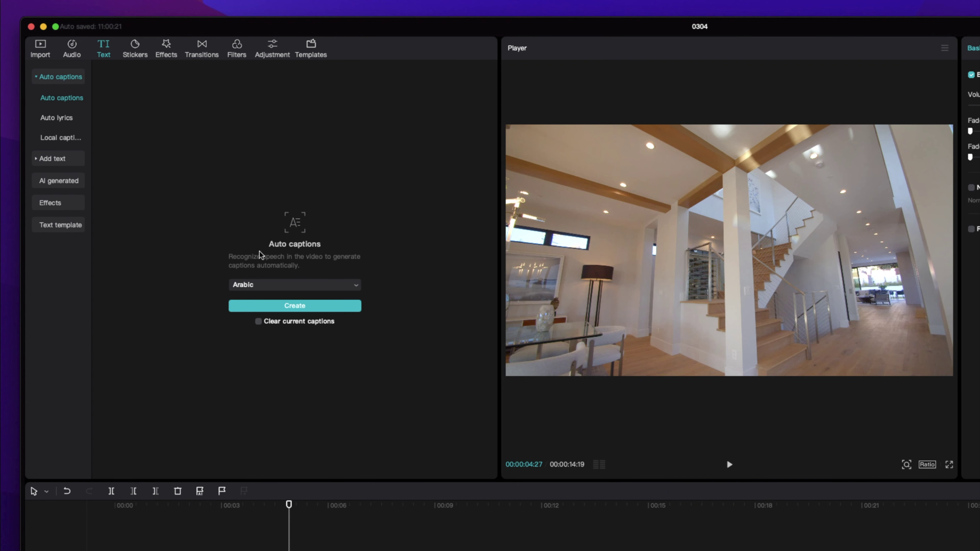
pyautogui.click(285, 287)
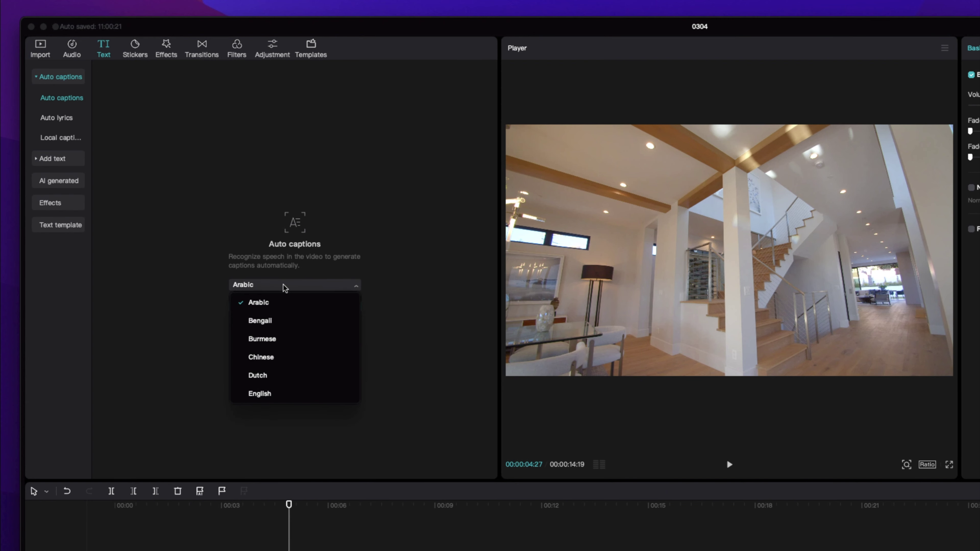
pyautogui.click(269, 395)
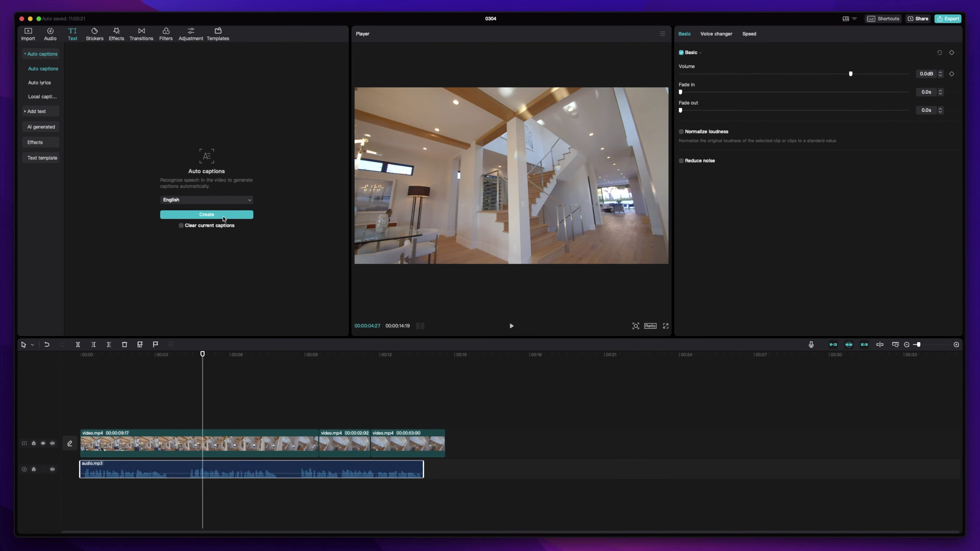
pyautogui.click(223, 216)
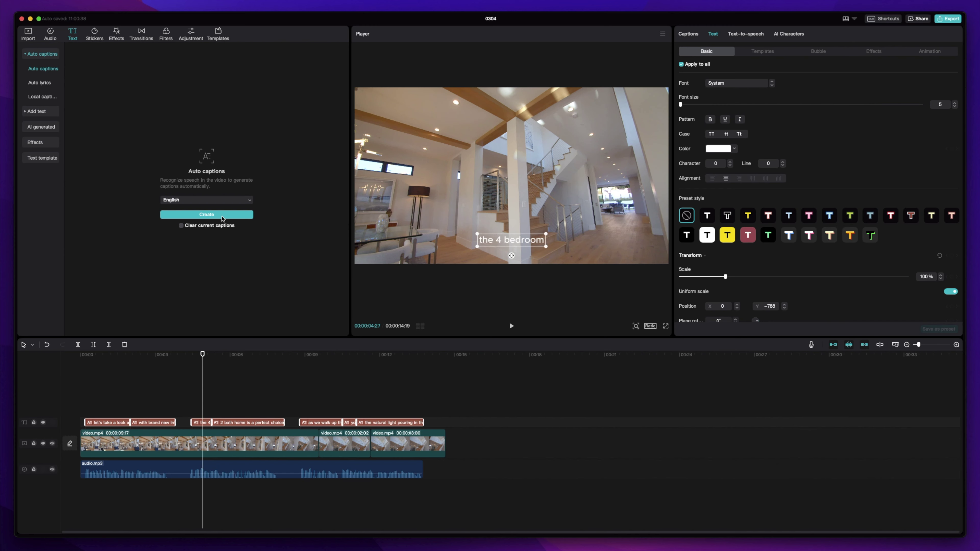
# - Set all captions to the Fabulous font and a pink preset style, checking them on the first caption
pyautogui.click(103, 355)
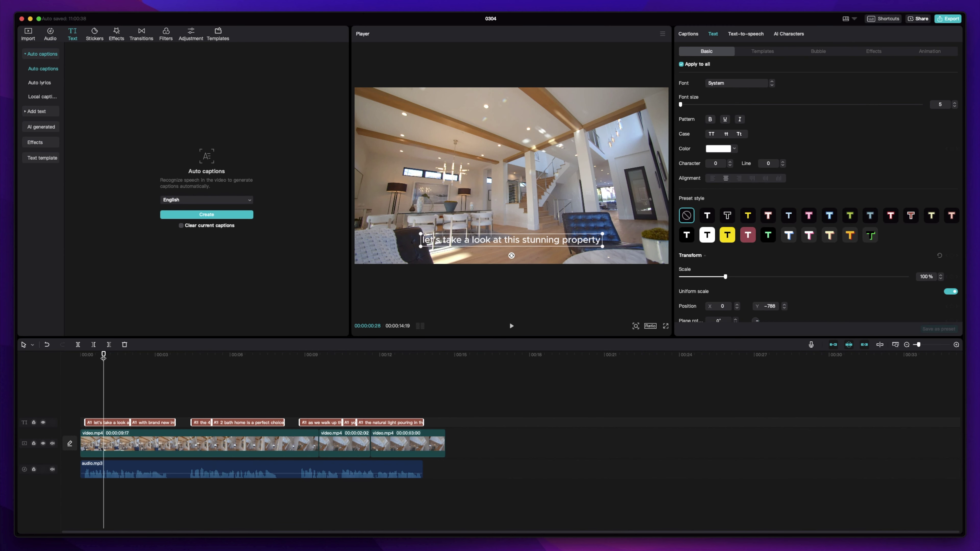
pyautogui.click(758, 84)
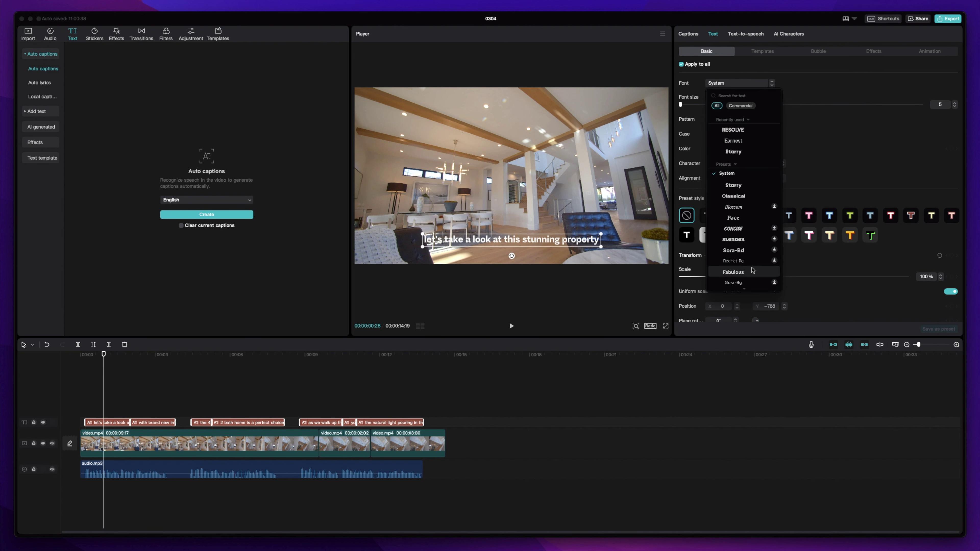
pyautogui.click(743, 271)
pyautogui.click(809, 215)
# - Apply a text template to the captions and play the video to preview them
pyautogui.click(762, 51)
pyautogui.click(781, 196)
pyautogui.press('space')
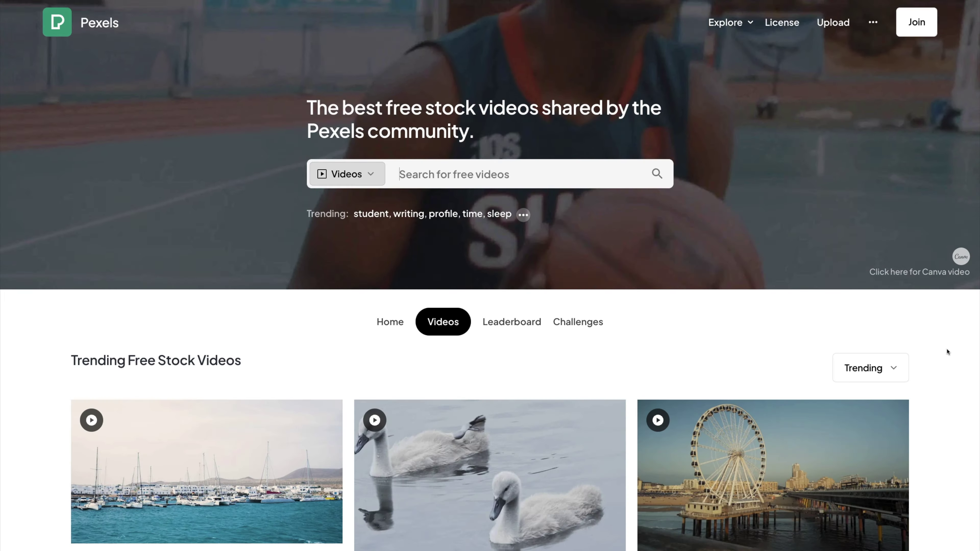
# - Browse the trending free stock videos on Pexels and the royalty-free music tracks on Pixabay
pyautogui.scroll(-4, 947, 352)
pyautogui.scroll(-12, 947, 352)
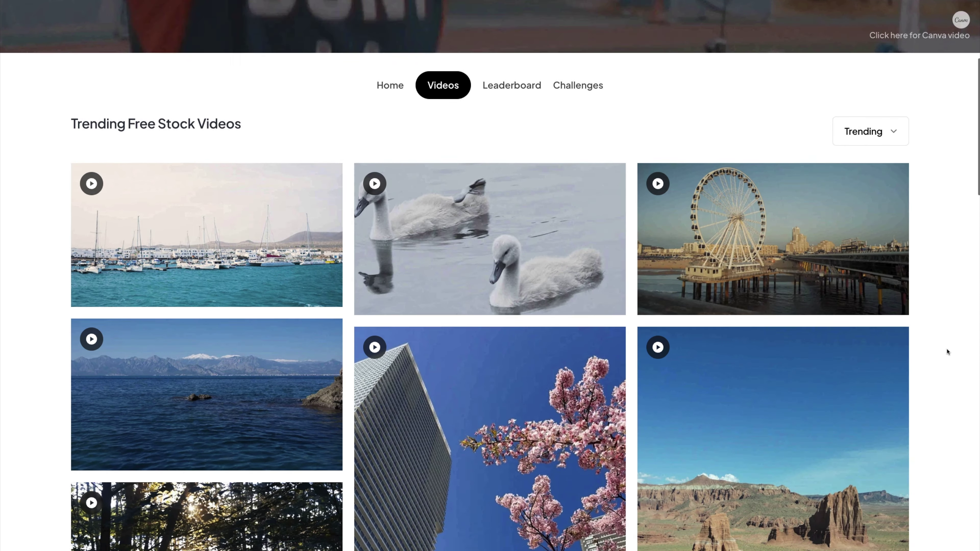
pyautogui.scroll(-5, 947, 352)
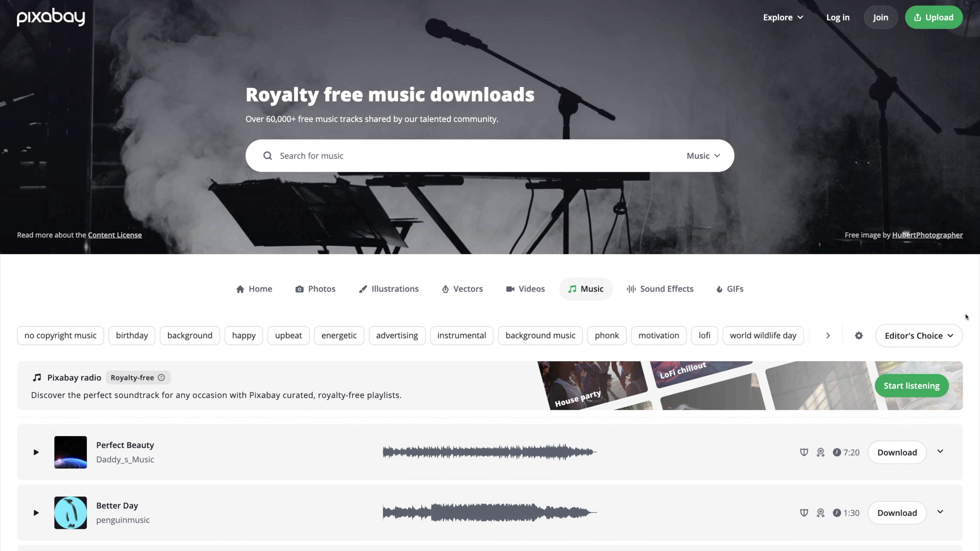
pyautogui.scroll(-9, 965, 316)
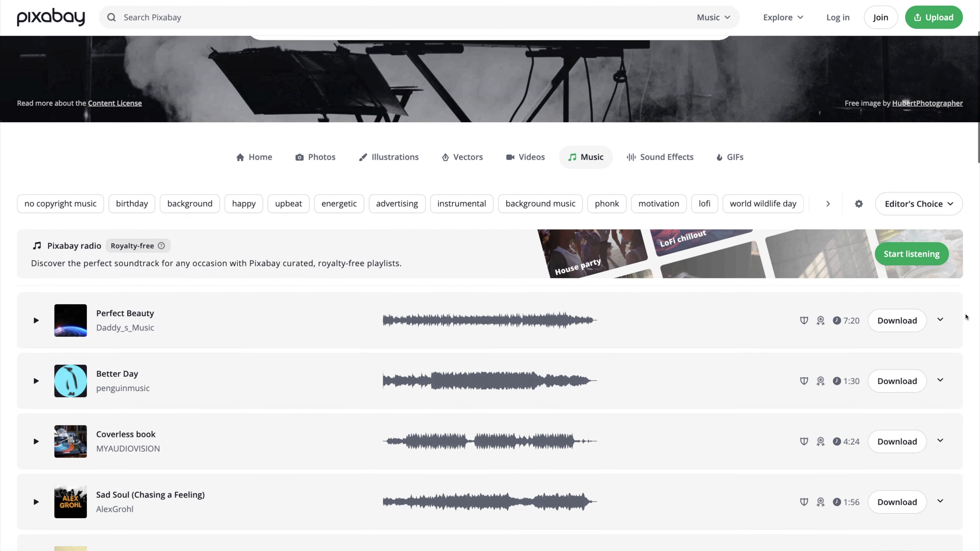
pyautogui.scroll(-1, 965, 317)
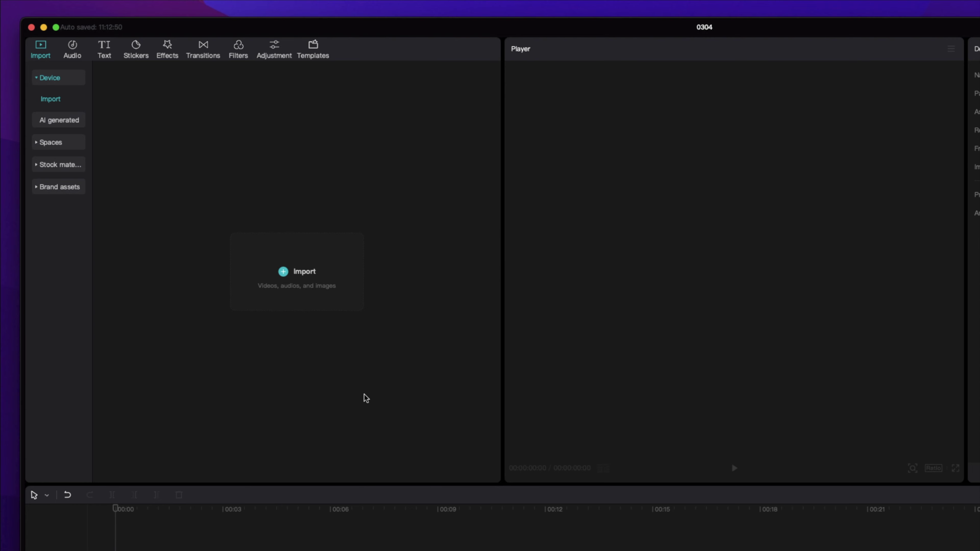
# - Browse the stock footage categories and add the tropical island with sandy beach clip from Scenery to the timeline
pyautogui.click(67, 164)
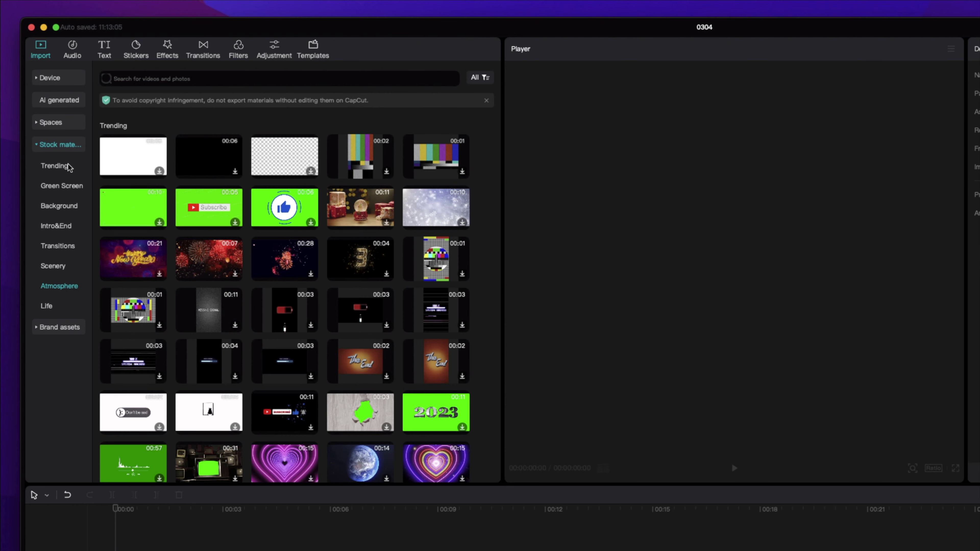
pyautogui.click(62, 246)
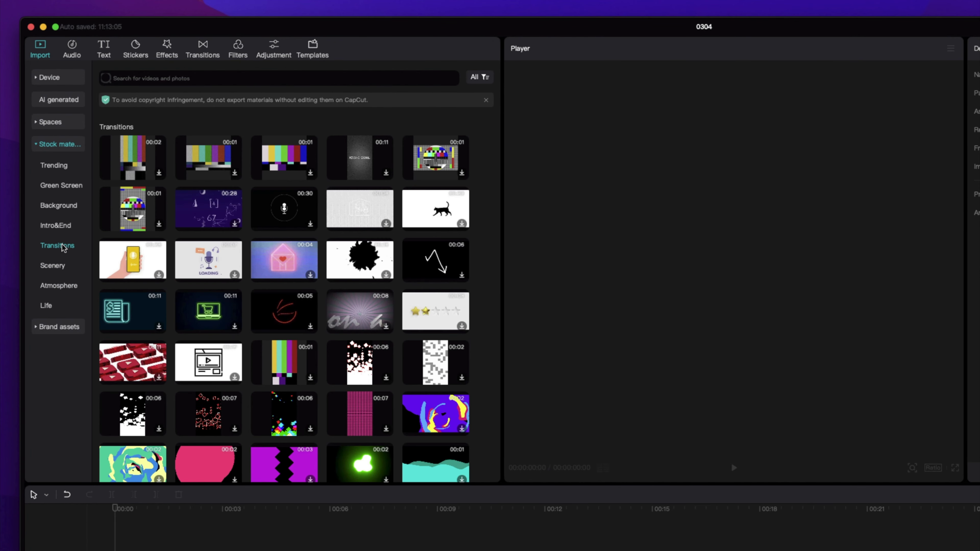
pyautogui.click(56, 266)
pyautogui.scroll(-5, 161, 306)
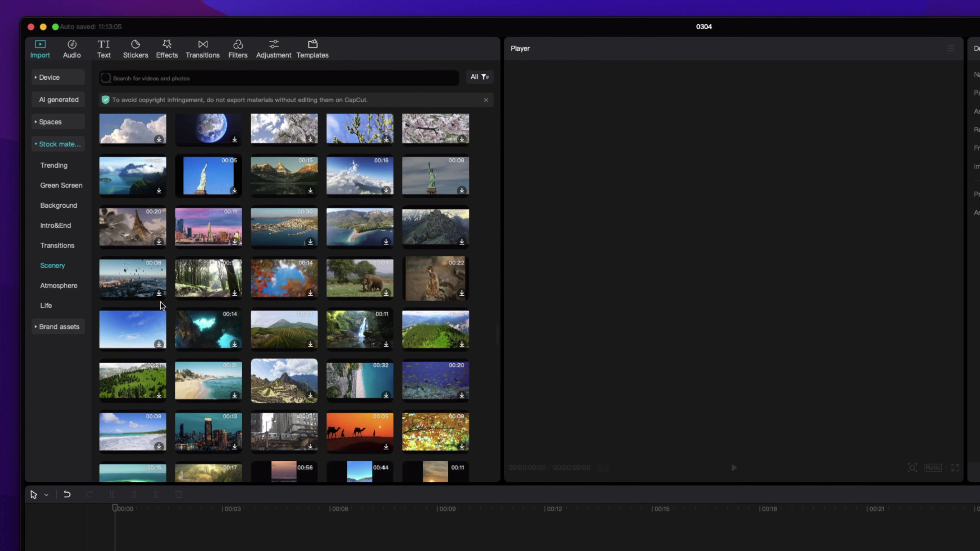
pyautogui.scroll(-3, 161, 306)
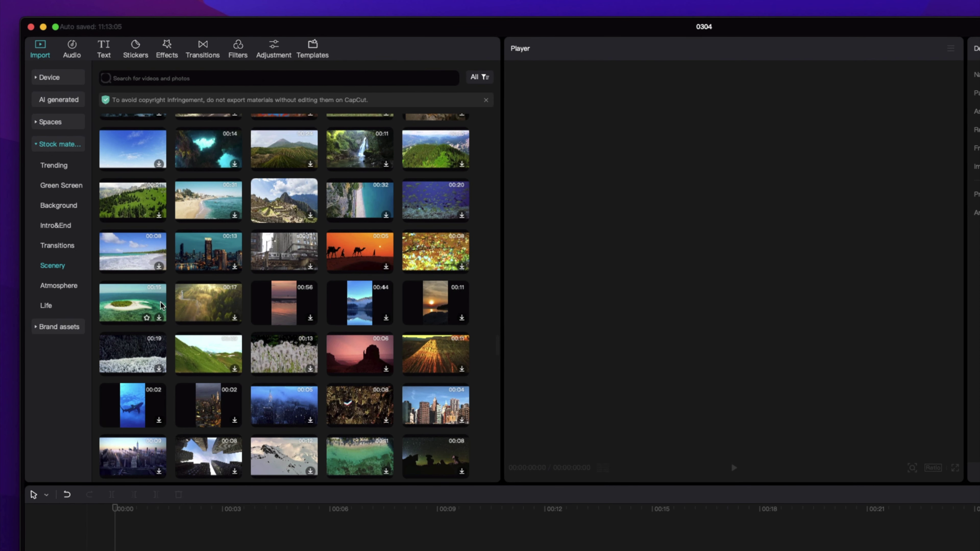
pyautogui.click(158, 317)
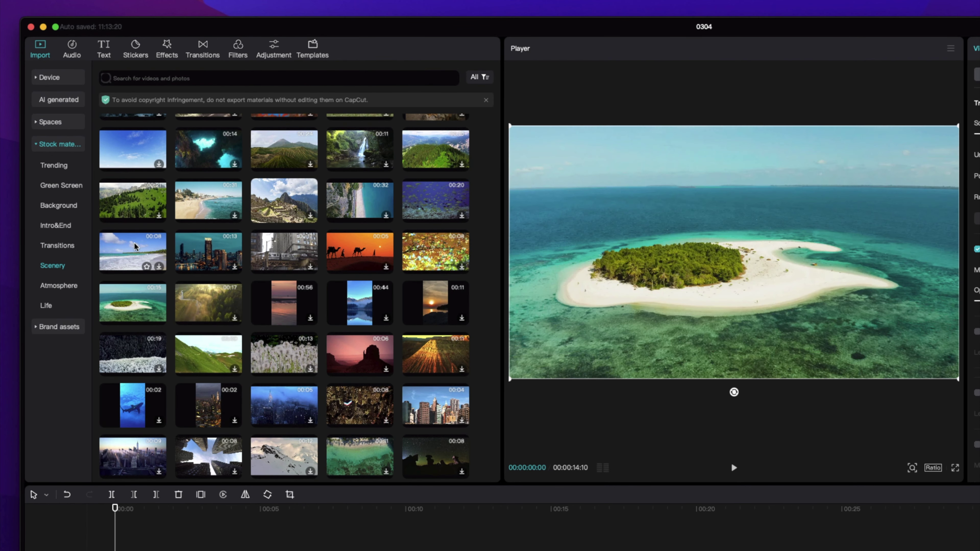
# - Browse the built-in music tracks and the sound effects library
pyautogui.click(71, 49)
pyautogui.scroll(-8, 193, 216)
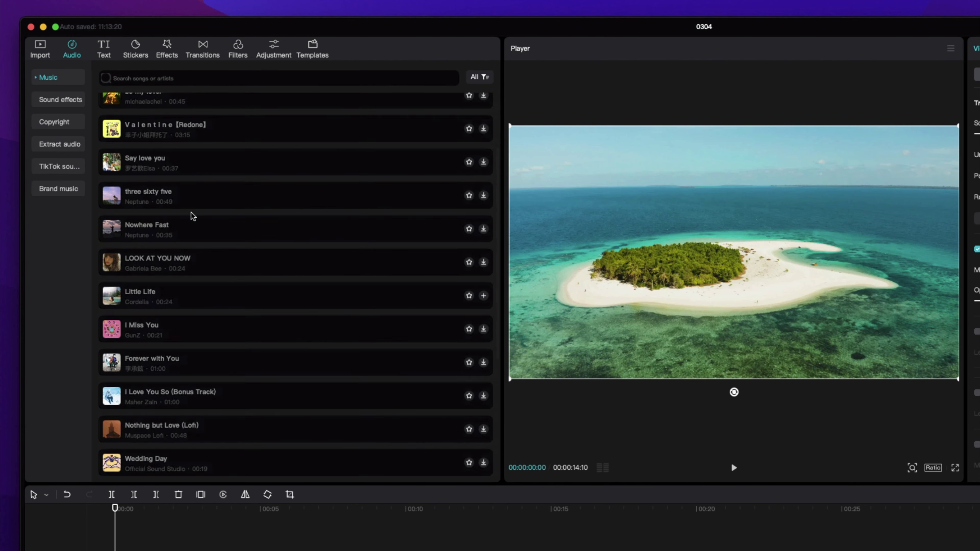
pyautogui.click(70, 101)
pyautogui.scroll(-6, 201, 215)
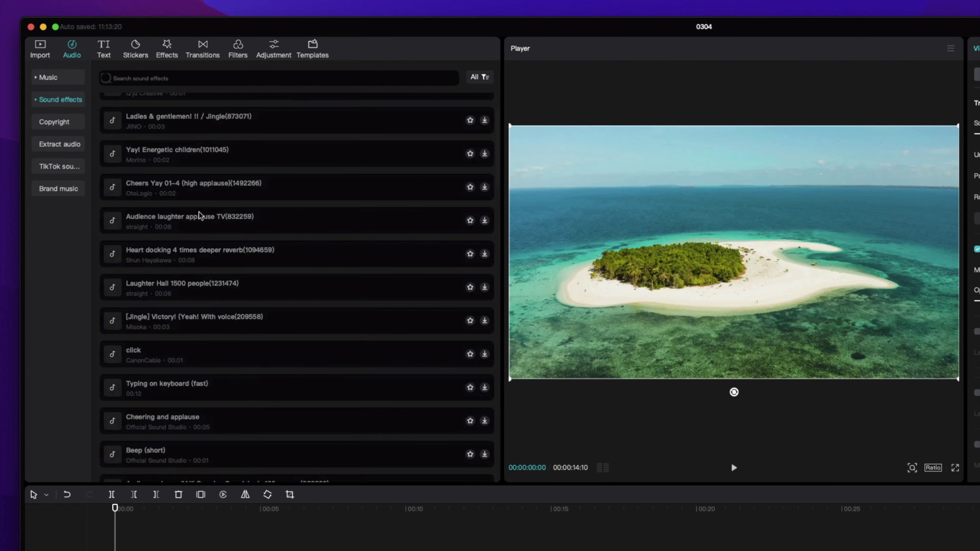
pyautogui.scroll(-1, 200, 215)
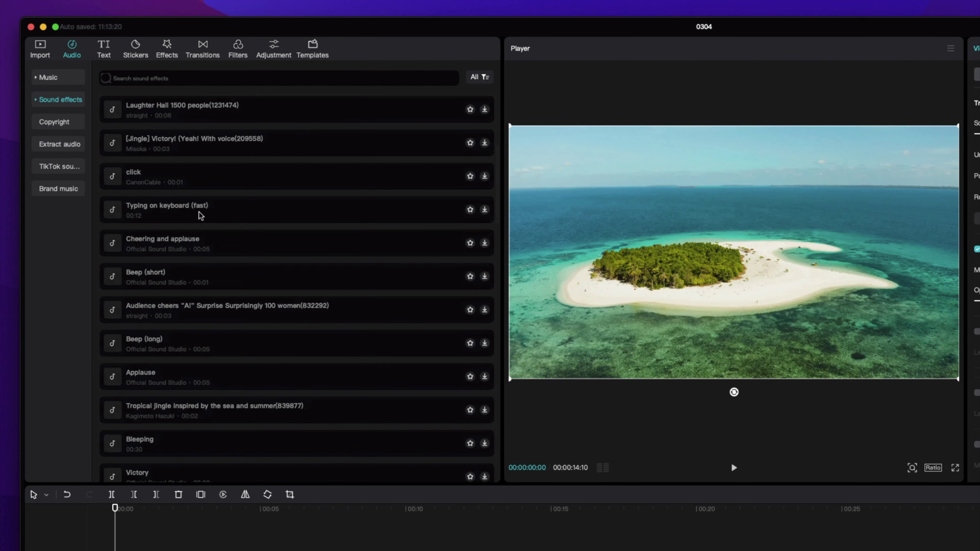
# - Preview the Valentines Day track Nowhere Fast, place it beneath the island clip from the start and play the timeline
pyautogui.click(48, 78)
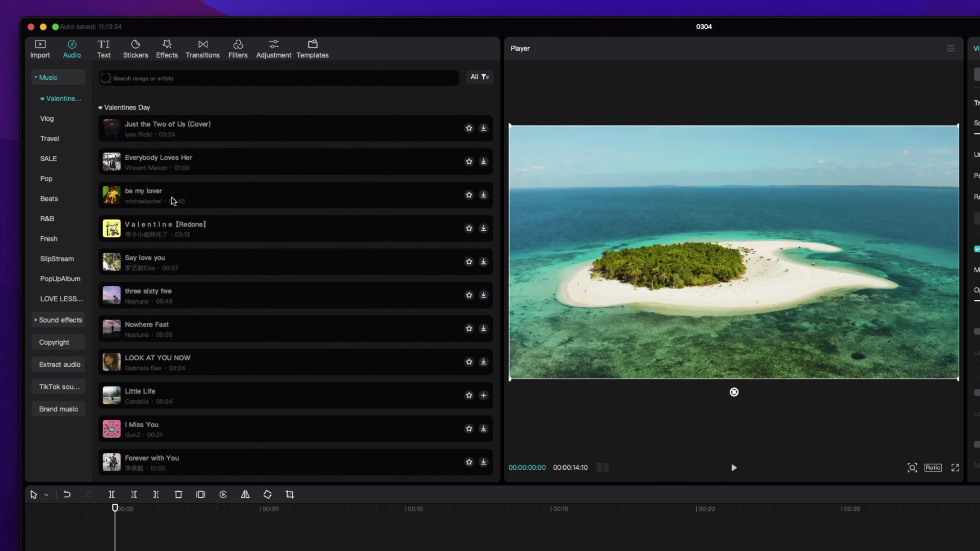
pyautogui.click(471, 332)
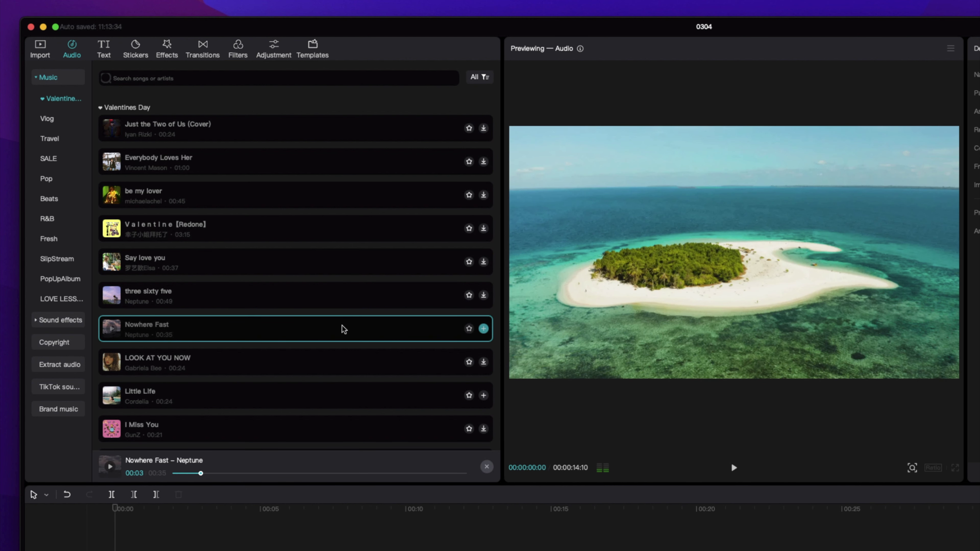
pyautogui.moveTo(325, 328); pyautogui.dragTo(347, 550)
pyautogui.press('space')
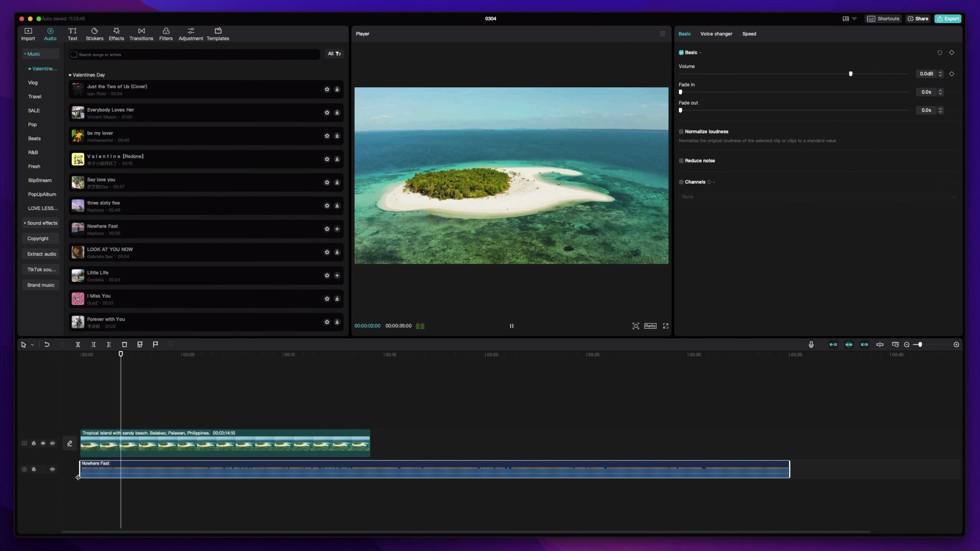
pyautogui.press('space')
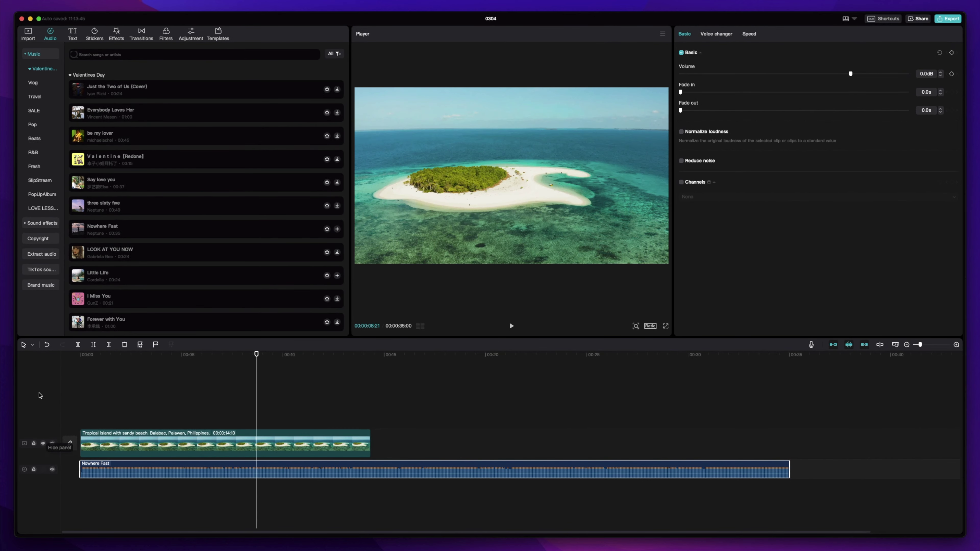
pyautogui.click(34, 239)
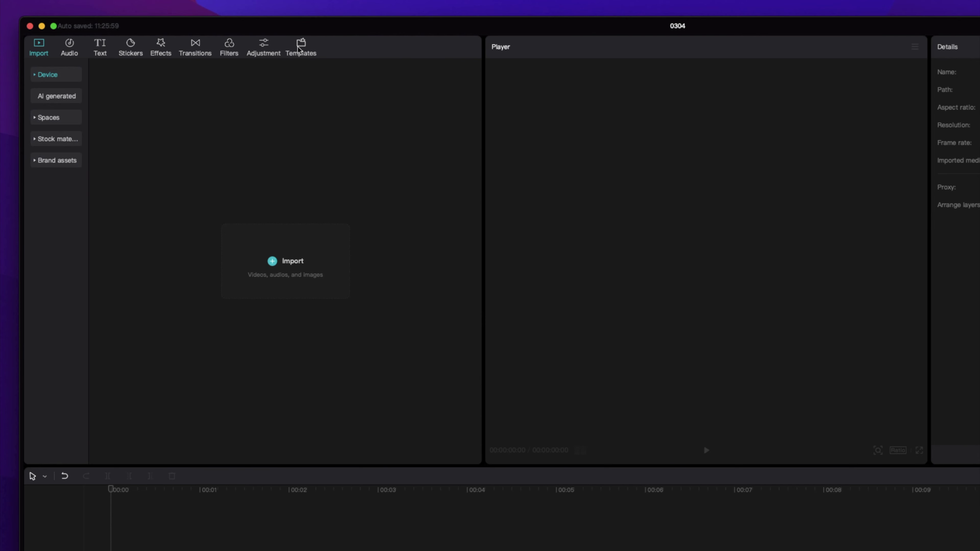
# - Add the Product Invideo template from the Transition templates to the timeline and preview it up to its DESIGN AND FIT title
pyautogui.click(298, 48)
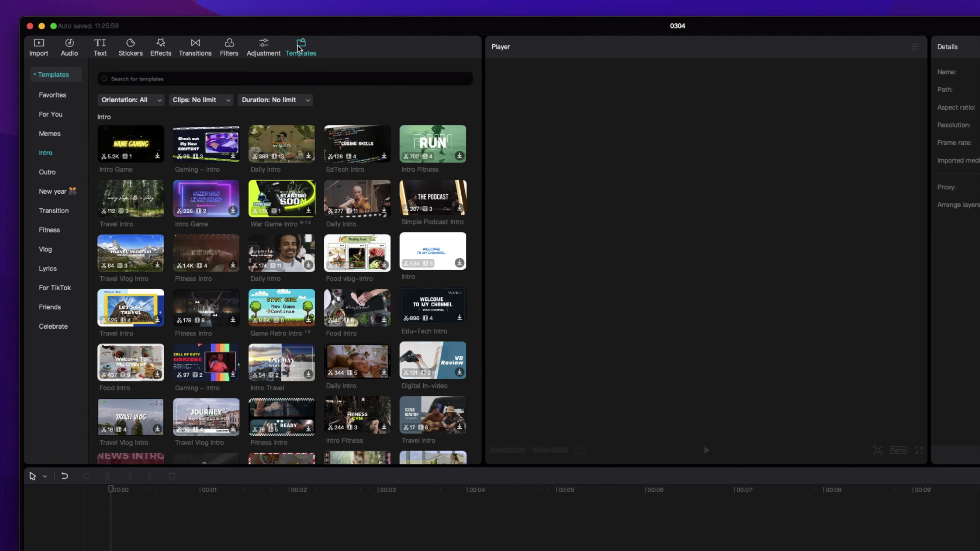
pyautogui.scroll(-5, 326, 267)
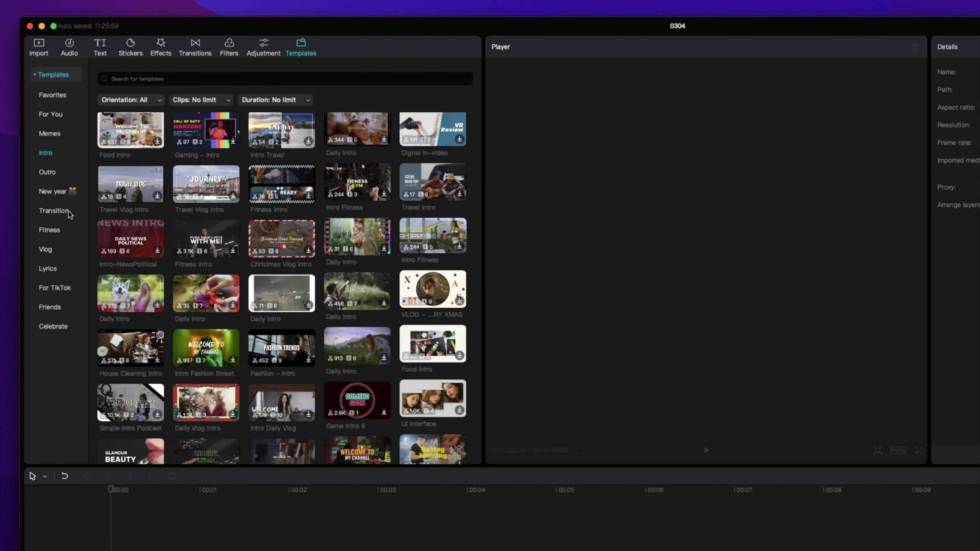
pyautogui.click(54, 211)
pyautogui.scroll(-2, 304, 231)
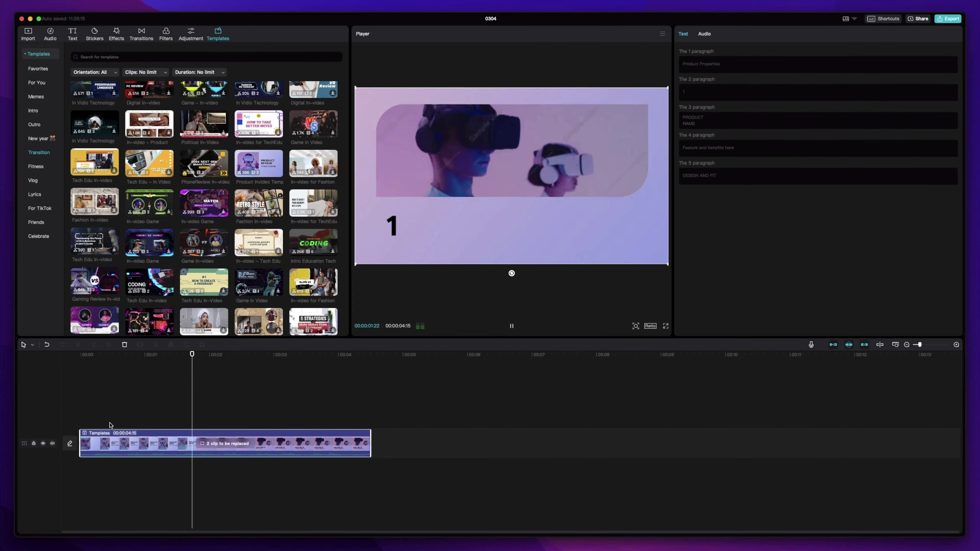
pyautogui.press('space')
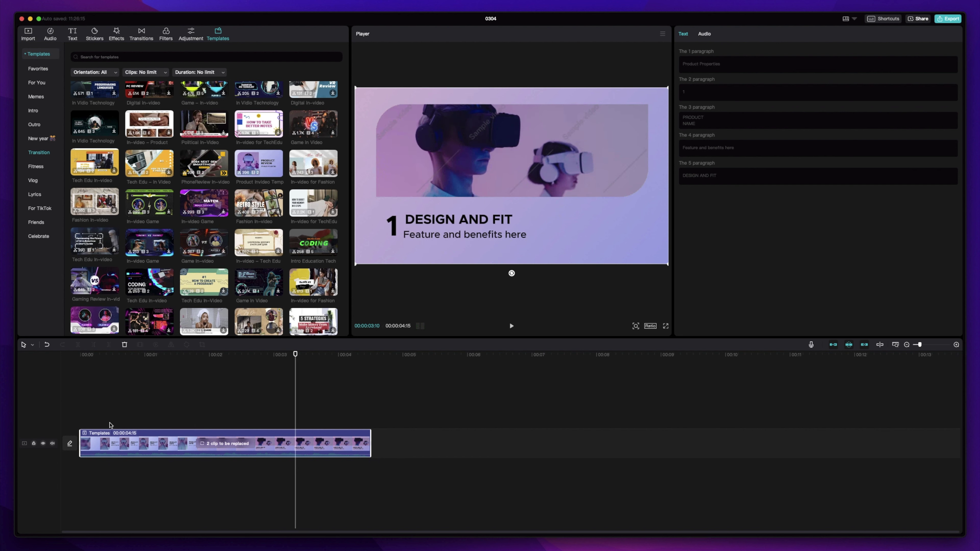
# - Replace the template's DESIGN AND FIT title with ADD YOUR TEXT
pyautogui.click(441, 222)
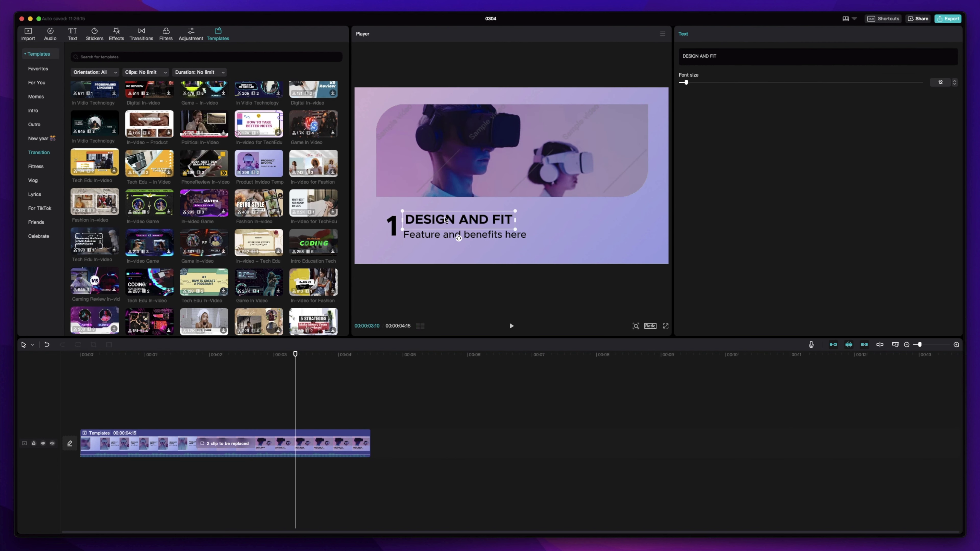
pyautogui.press('super+a')
pyautogui.write('ADD YOUR ')
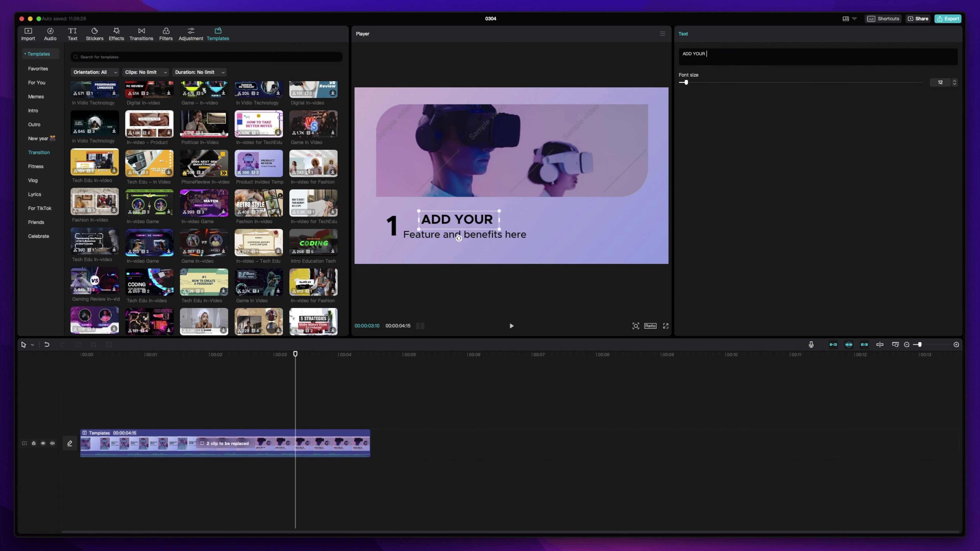
pyautogui.write('TEXT')
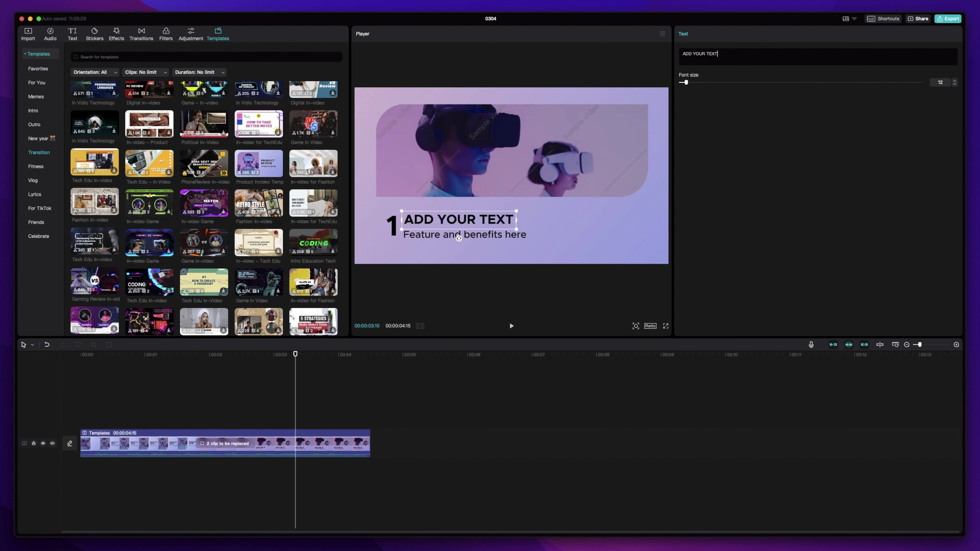
# - Browse the Vlog and Transition templates and review the ones saved in Favorites
pyautogui.scroll(-10, 286, 178)
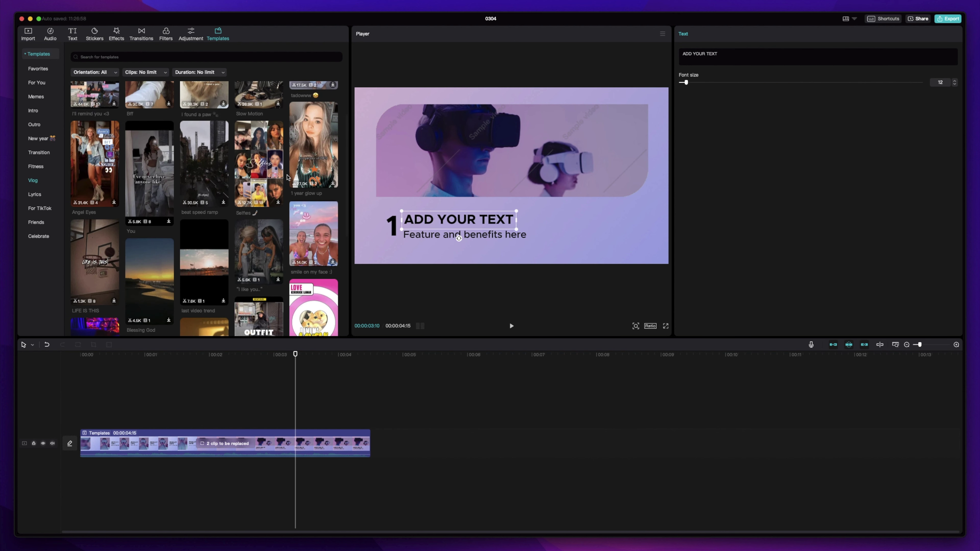
pyautogui.scroll(-5, 287, 177)
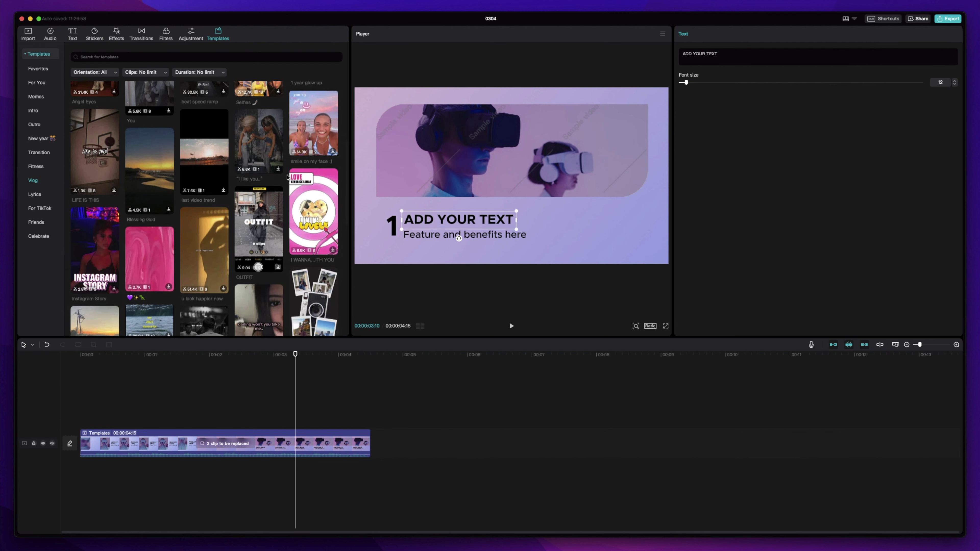
pyautogui.scroll(-1, 286, 178)
pyautogui.scroll(-5, 286, 177)
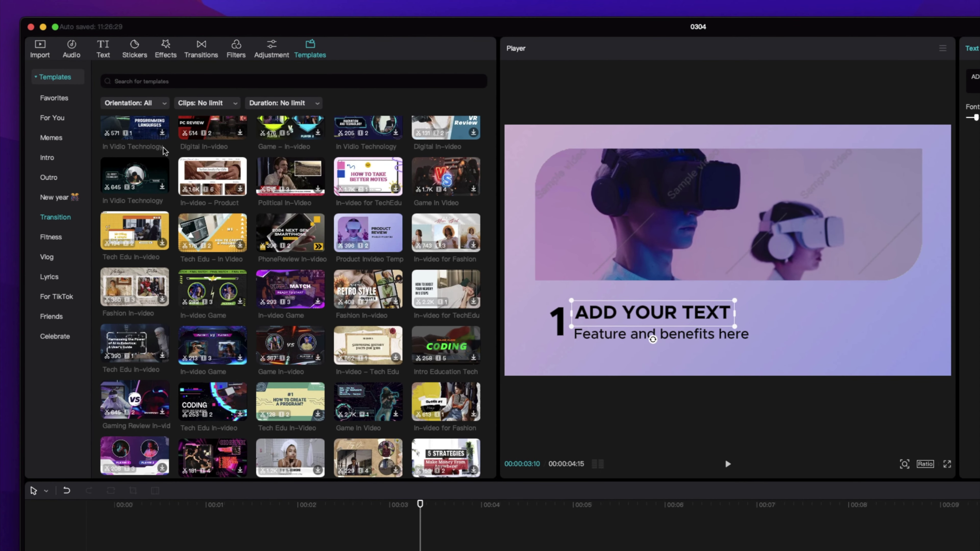
pyautogui.click(54, 98)
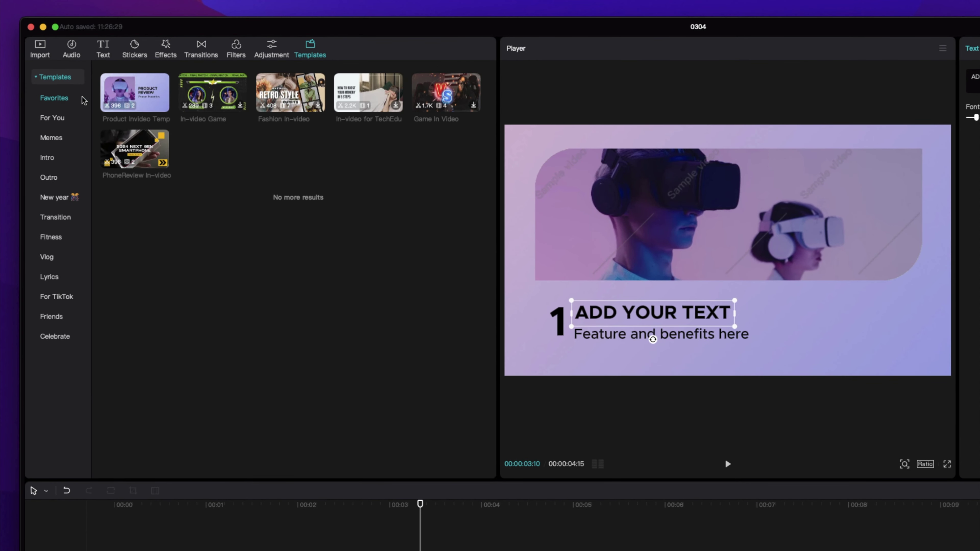
pyautogui.moveTo(142, 92)
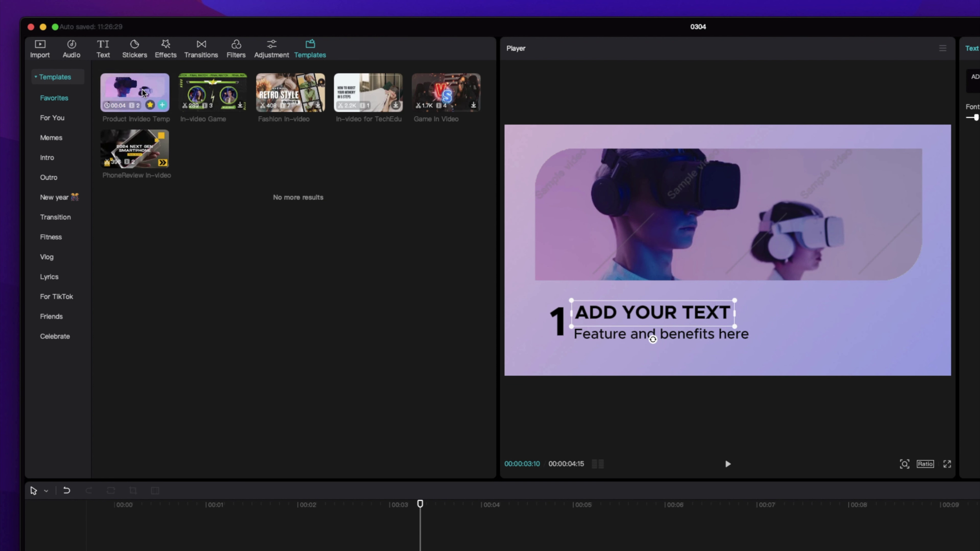
pyautogui.moveTo(208, 94)
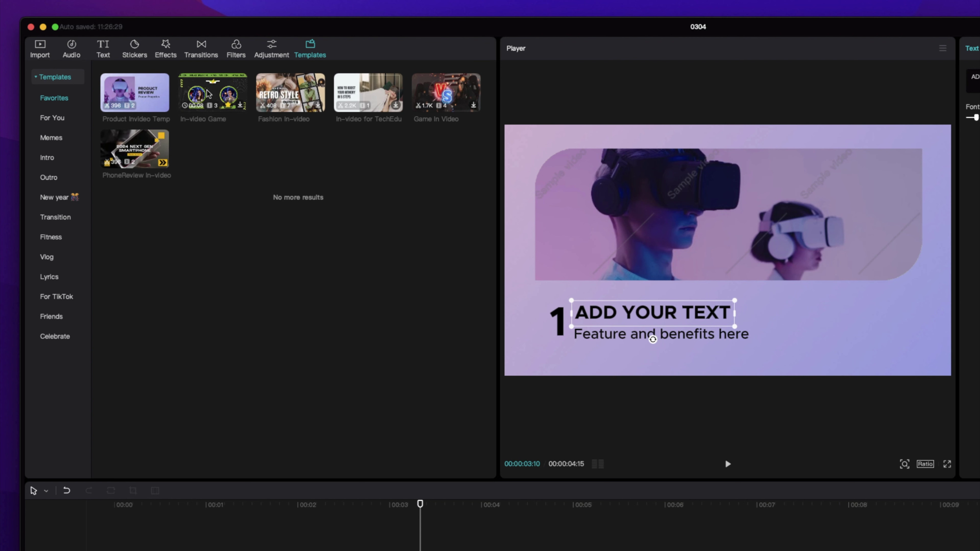